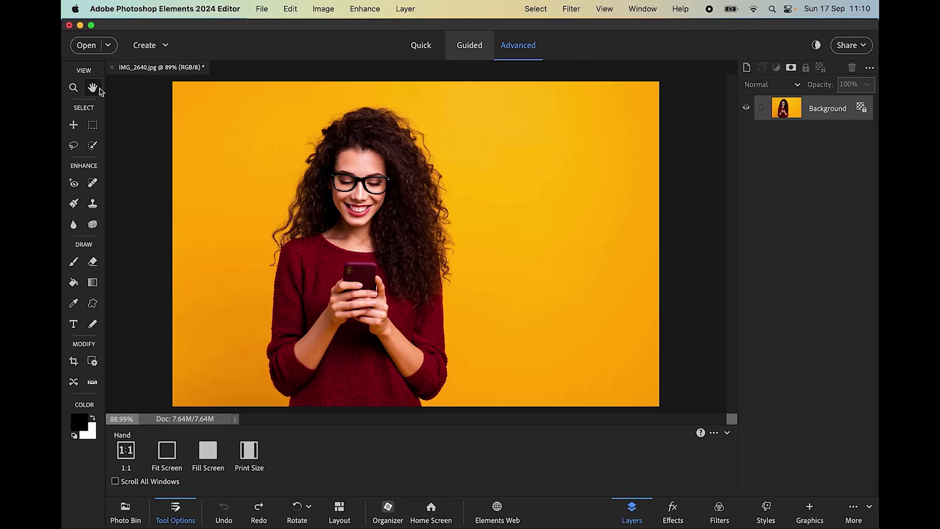
Step: Activate the Selection Brush and automatically select the woman as the subject of the photo
click(93, 146)
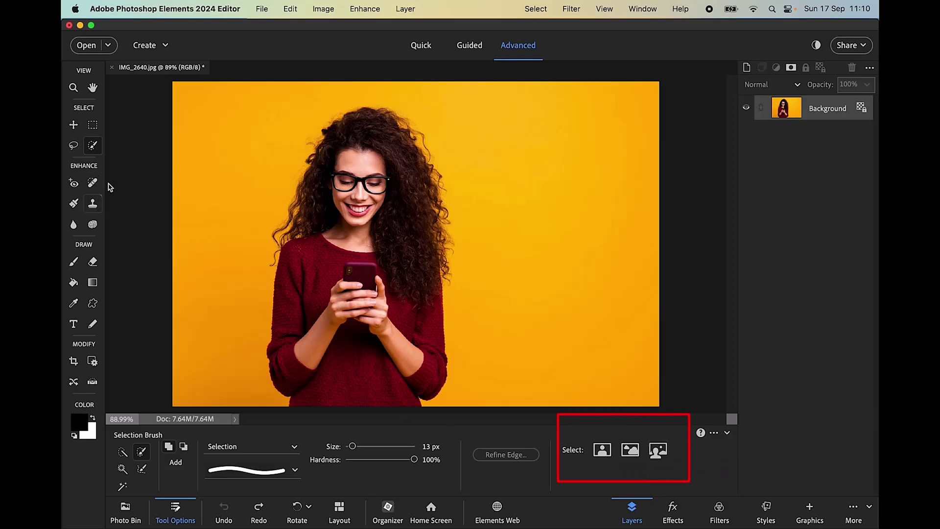
click(536, 9)
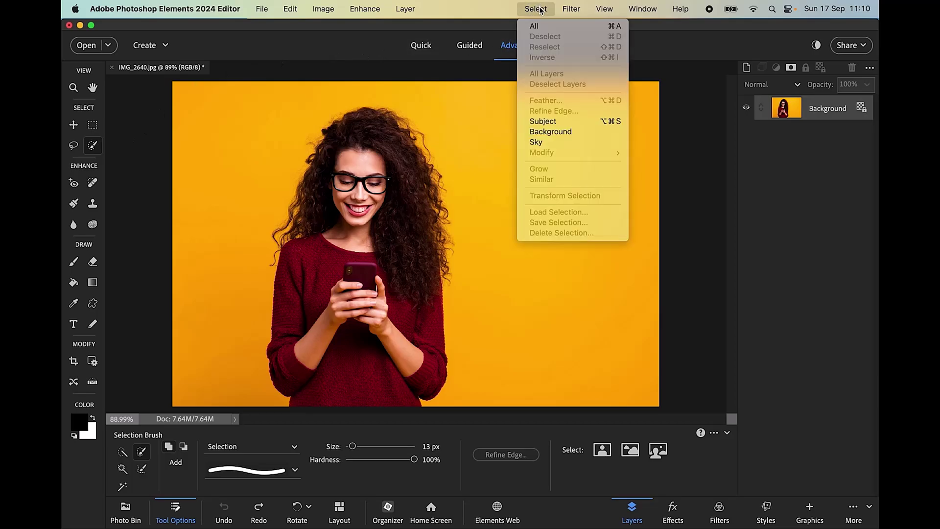
click(550, 122)
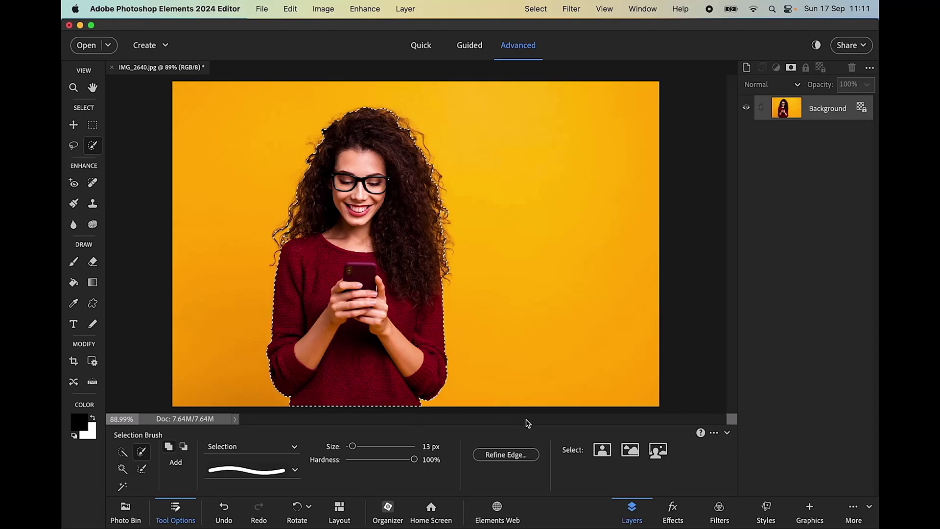
Step: Refine the selection's edge with Smart Radius enabled, brushing around both sides of the woman's curly hair
click(505, 455)
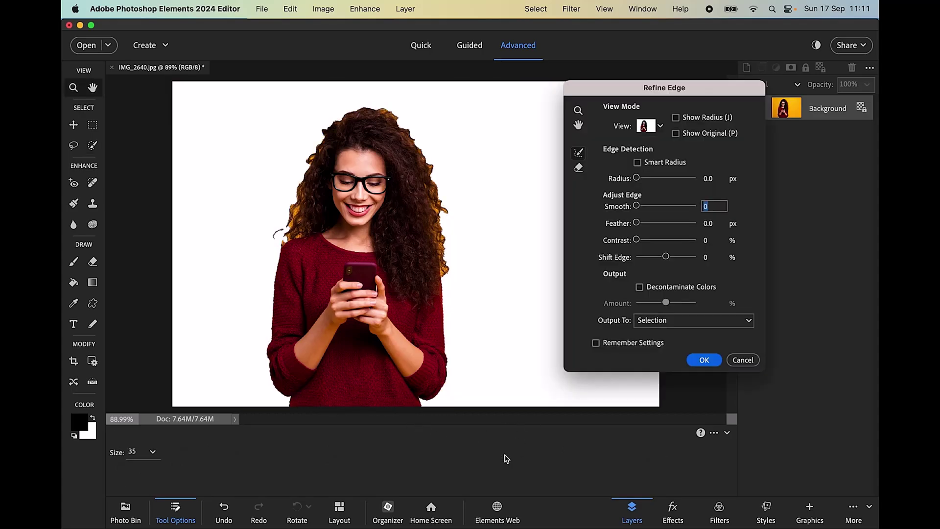
click(632, 89)
drag(632, 89, 709, 89)
click(716, 163)
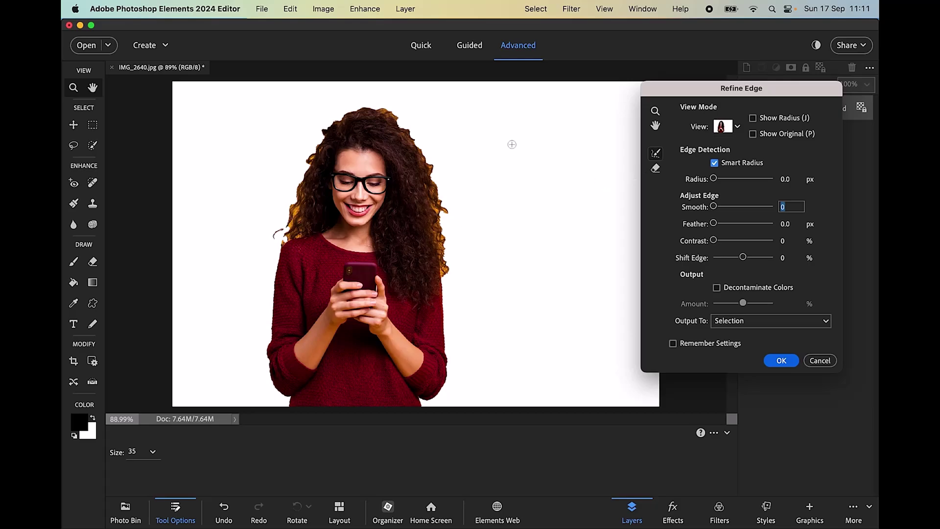
drag(346, 114, 322, 139)
drag(320, 147, 277, 236)
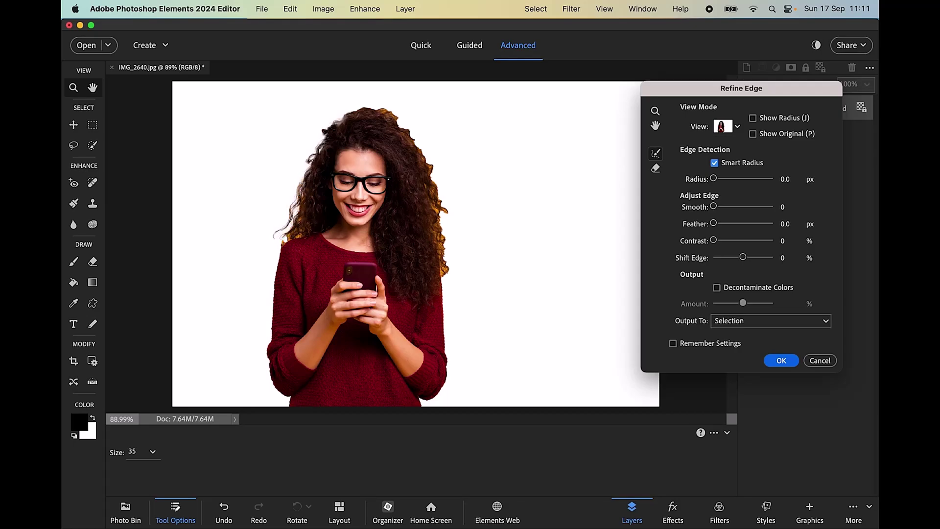
mouse_move(380, 105)
mouse_down()
mouse_move(401, 120)
mouse_move(446, 205)
mouse_move(439, 208)
mouse_move(450, 272)
mouse_move(446, 260)
mouse_up()
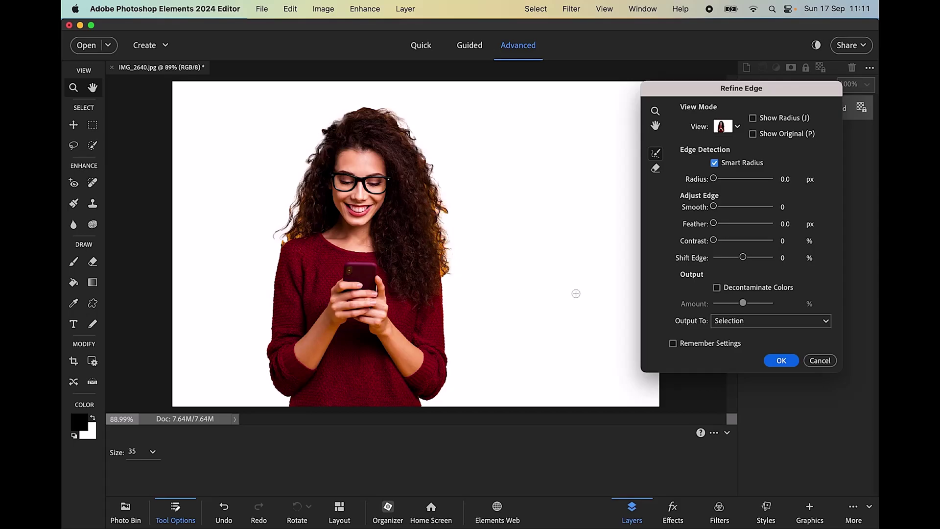
Step: Enable Decontaminate Colors, brush away the remaining orange fringes in the hair, and output to a new layer with layer mask
click(717, 288)
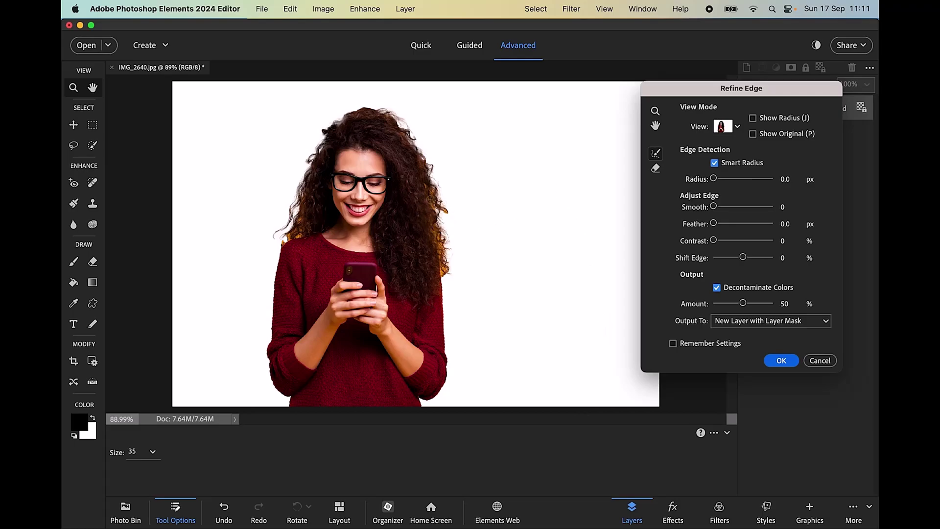
mouse_move(433, 193)
mouse_down()
mouse_move(441, 213)
mouse_move(420, 191)
mouse_up()
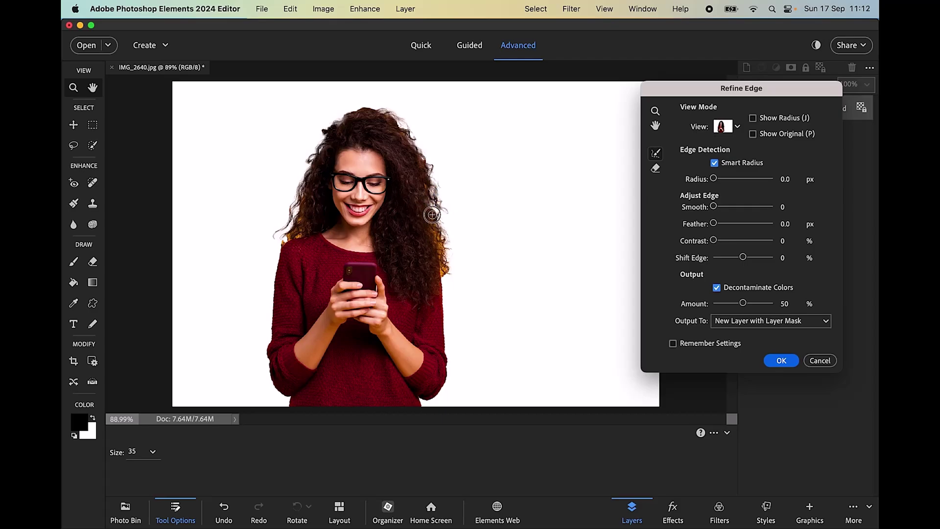
drag(436, 234, 446, 278)
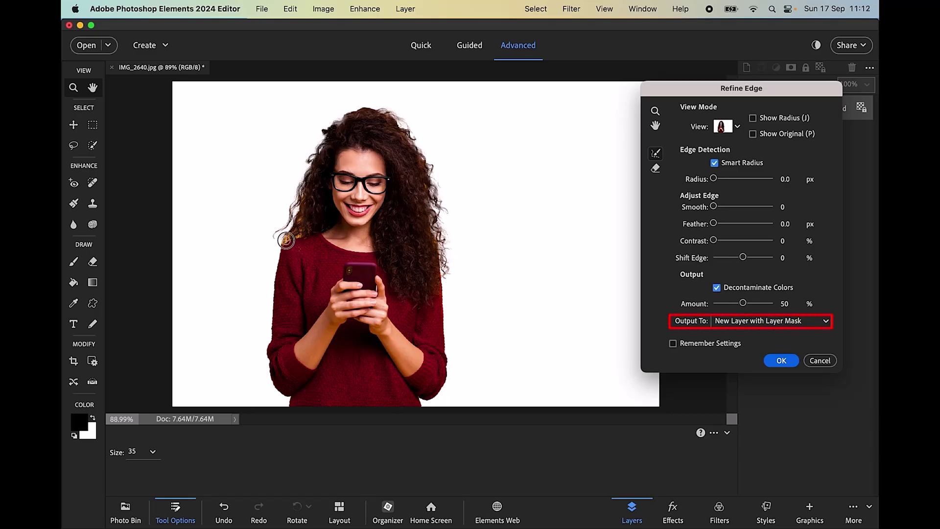
click(302, 232)
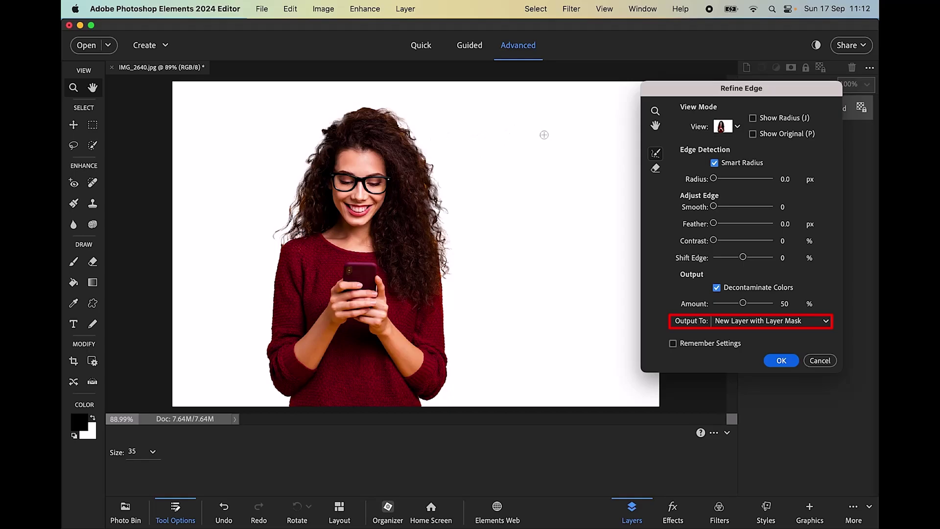
click(782, 362)
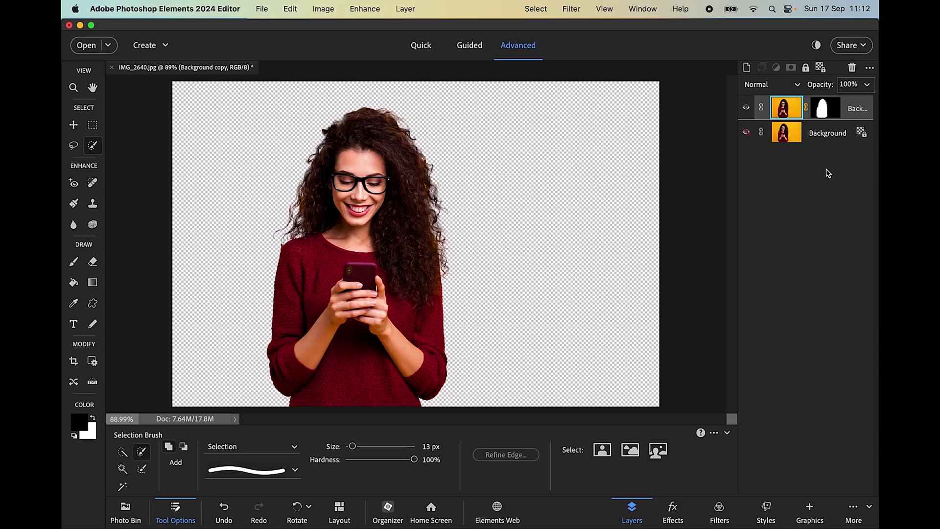
Step: Replace the Background layer behind the cut-out woman with the multicoloured circle-patterned background graphic
click(786, 131)
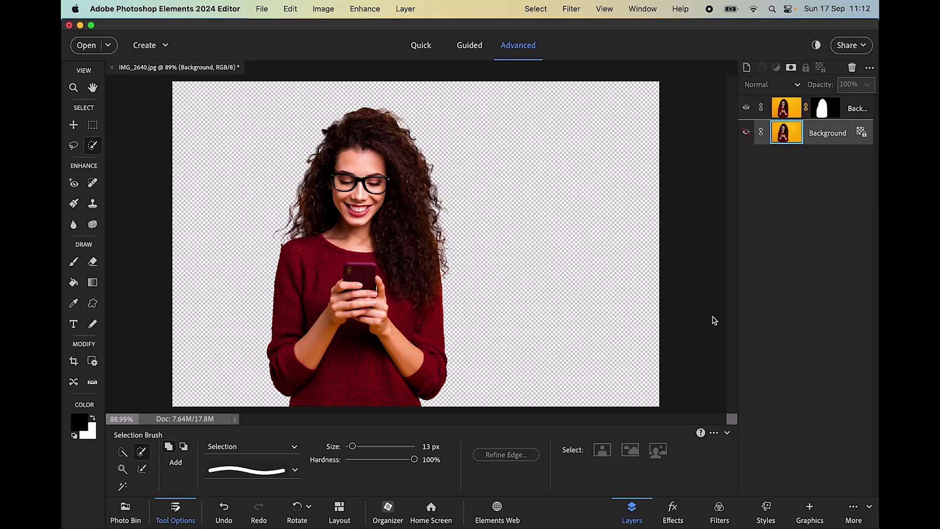
click(810, 512)
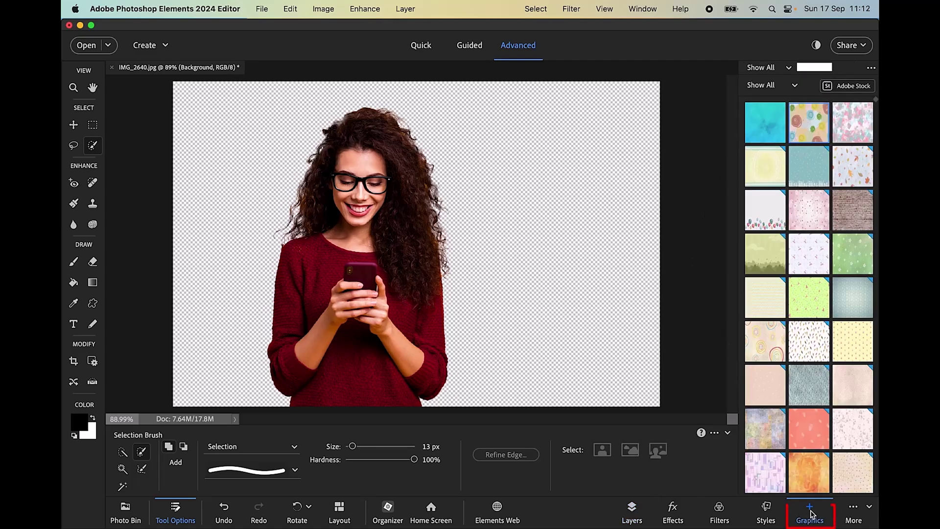
double_click(815, 125)
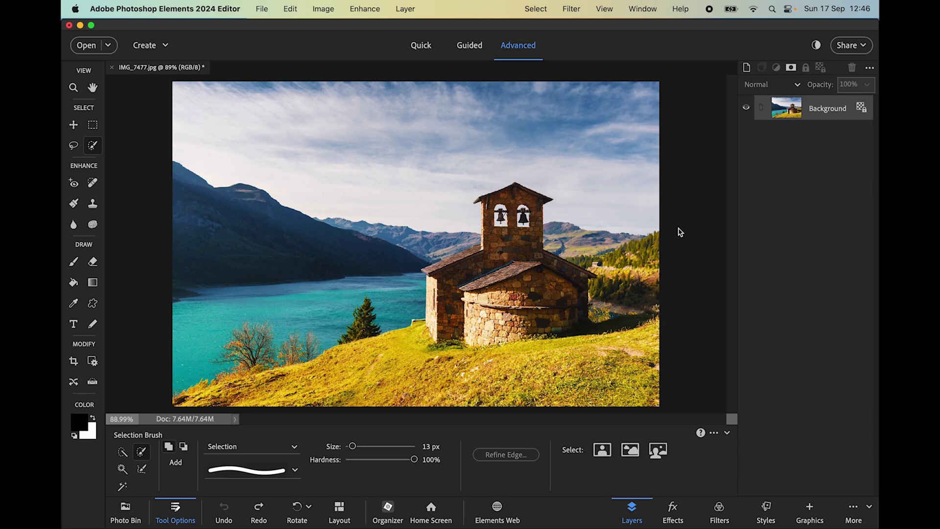
Step: Select the sky in the chapel photo automatically and copy it to a new layer
click(541, 10)
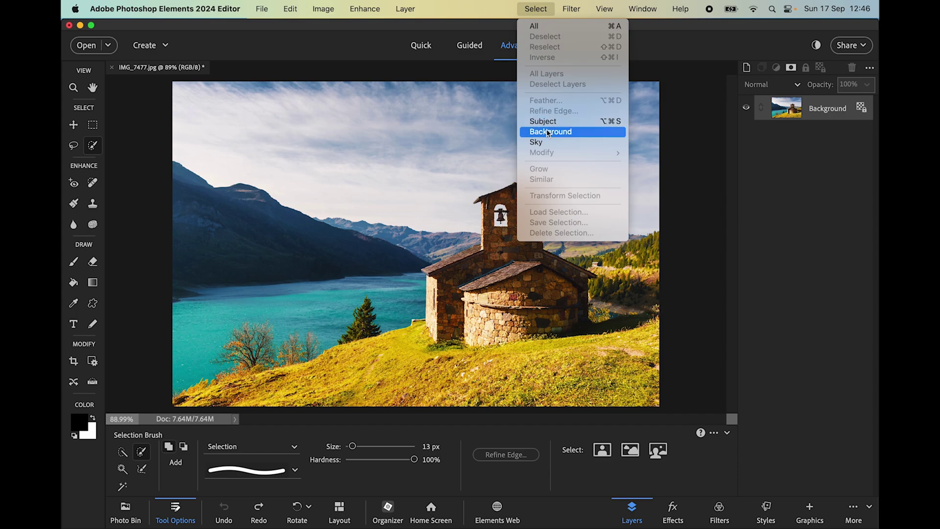
click(539, 142)
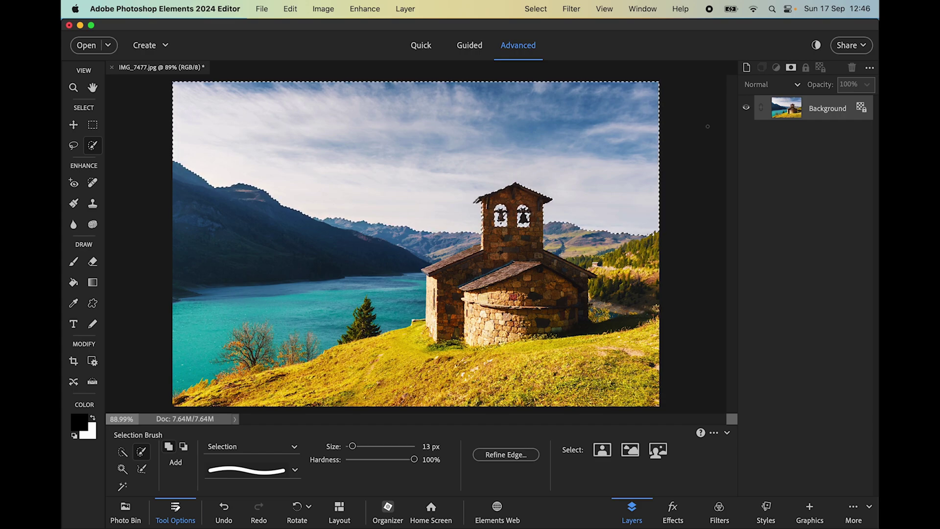
key(super+j)
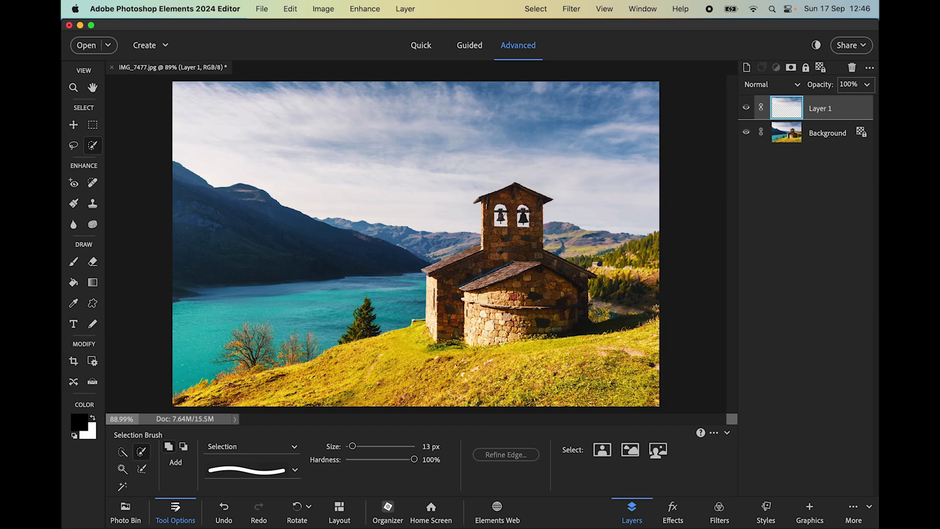
Step: Add a Levels adjustment layer clipped to the sky layer and set its midtone level to 0.46
click(405, 9)
mouse_move(461, 101)
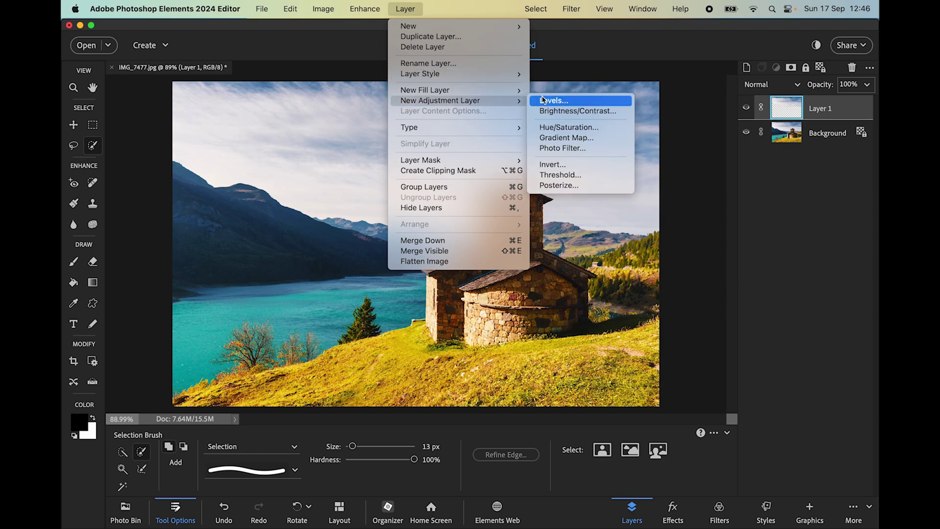
click(560, 102)
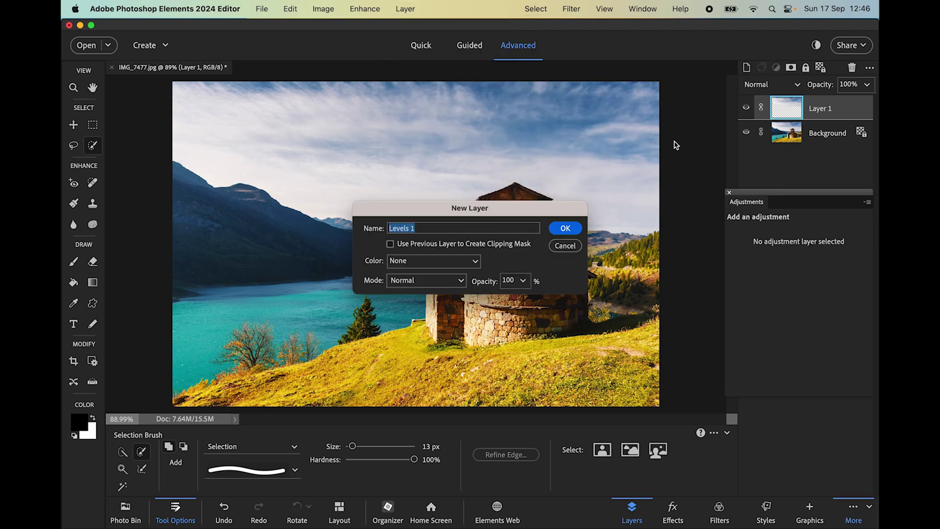
click(567, 230)
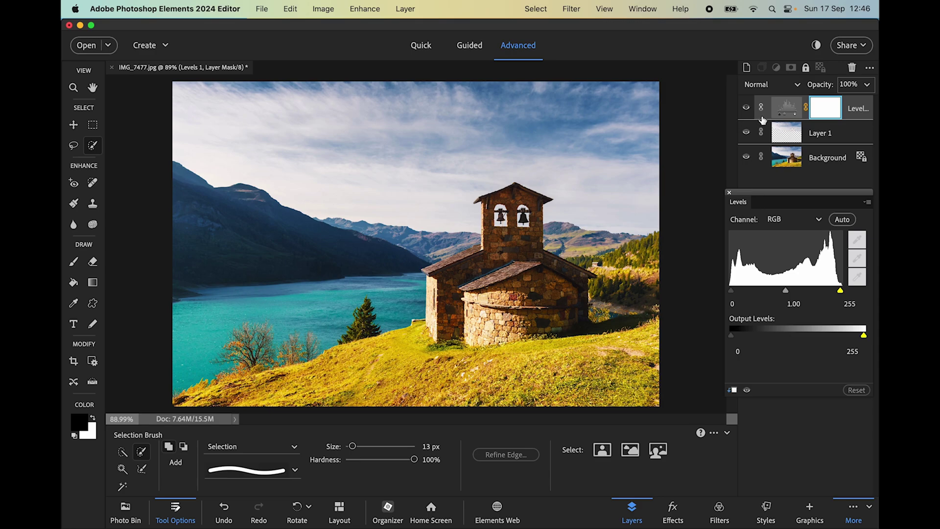
key(alt)
alt+click(767, 118)
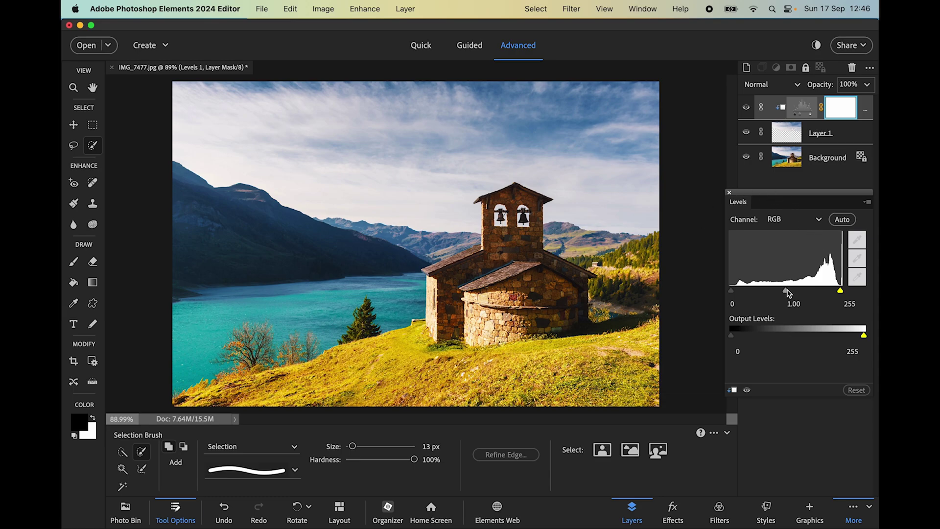
drag(787, 293, 812, 292)
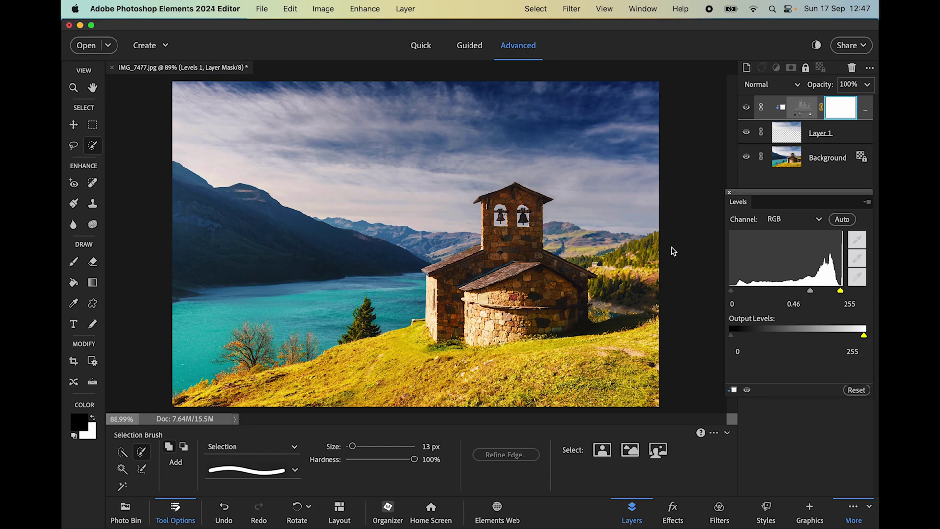
Step: Set the Levels layer's blending mode to Soft Light and lower its opacity
click(798, 85)
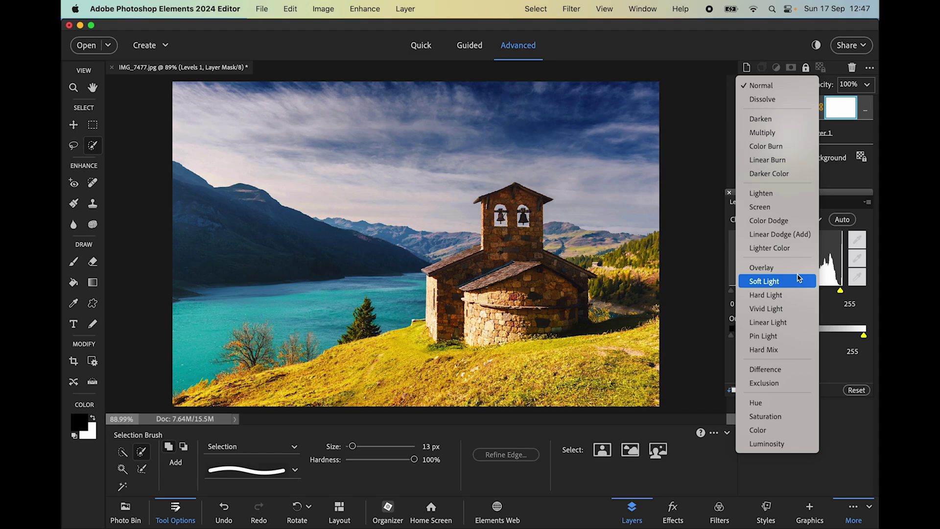
click(771, 283)
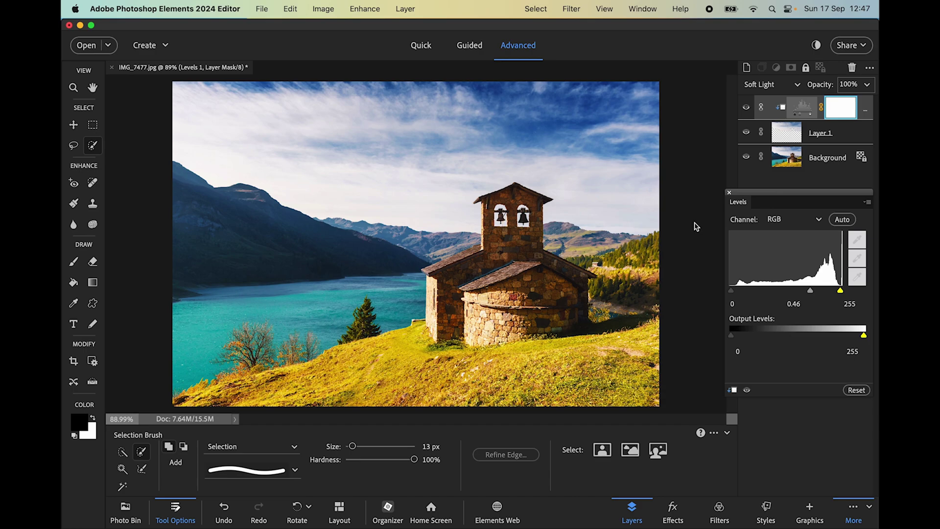
click(868, 85)
drag(869, 99, 850, 106)
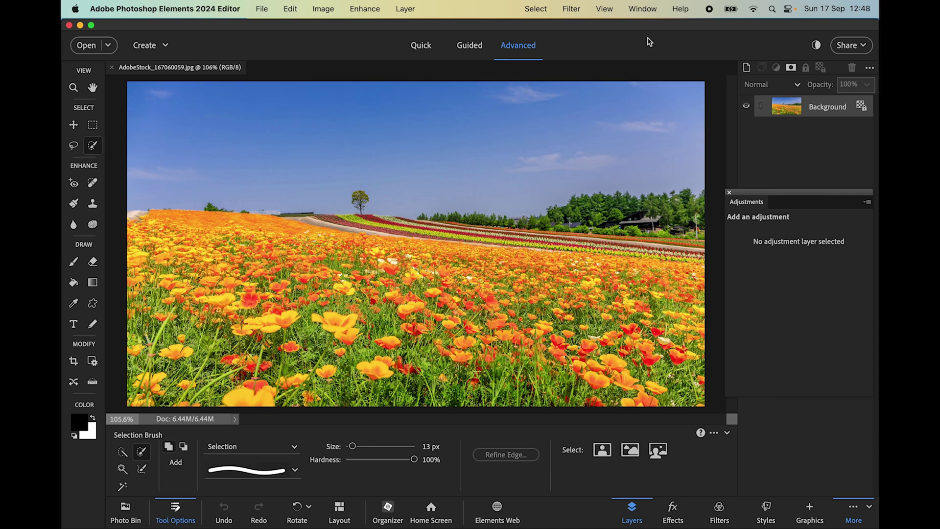
Step: Select the sky in the flower field photo, invert the selection, and copy the foreground to a new layer
click(540, 10)
click(536, 143)
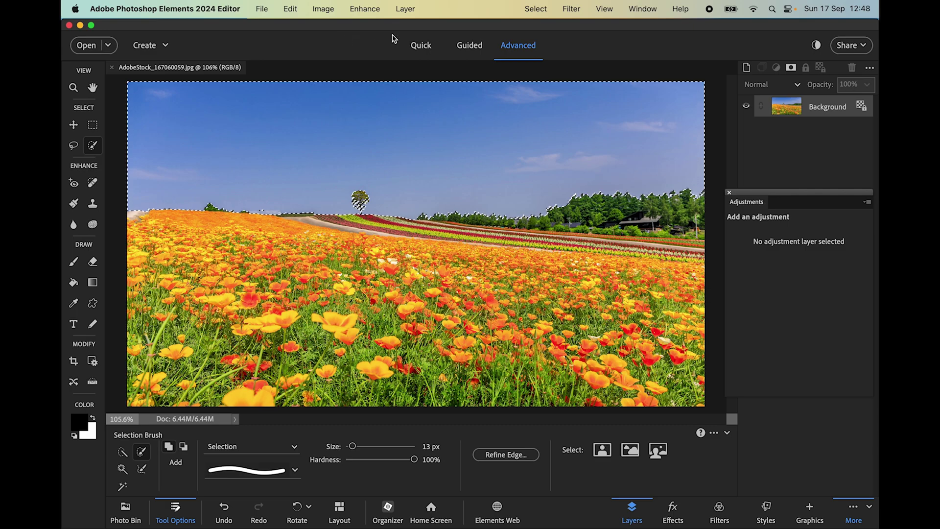
click(536, 8)
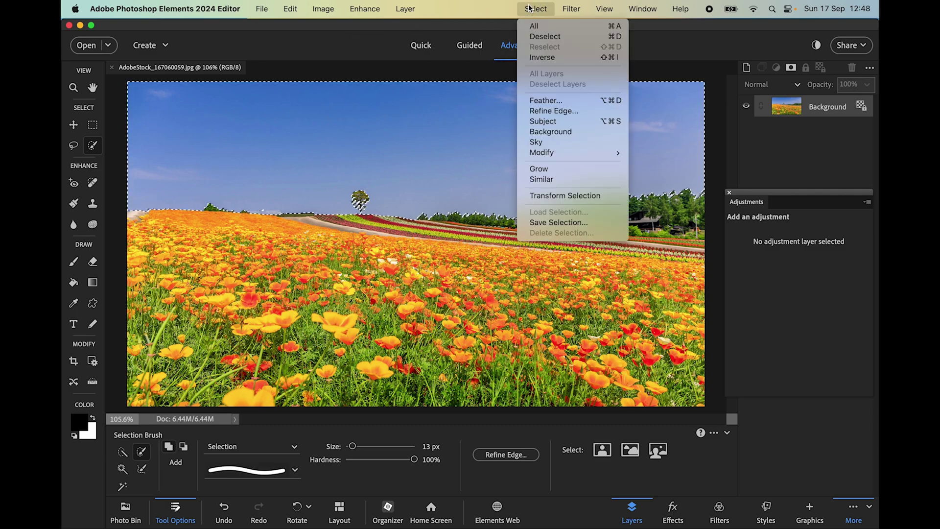
click(546, 58)
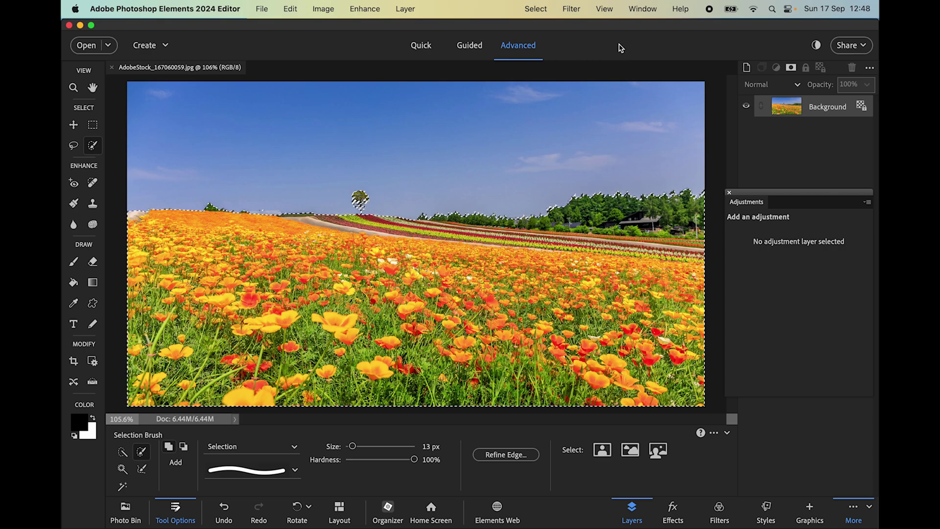
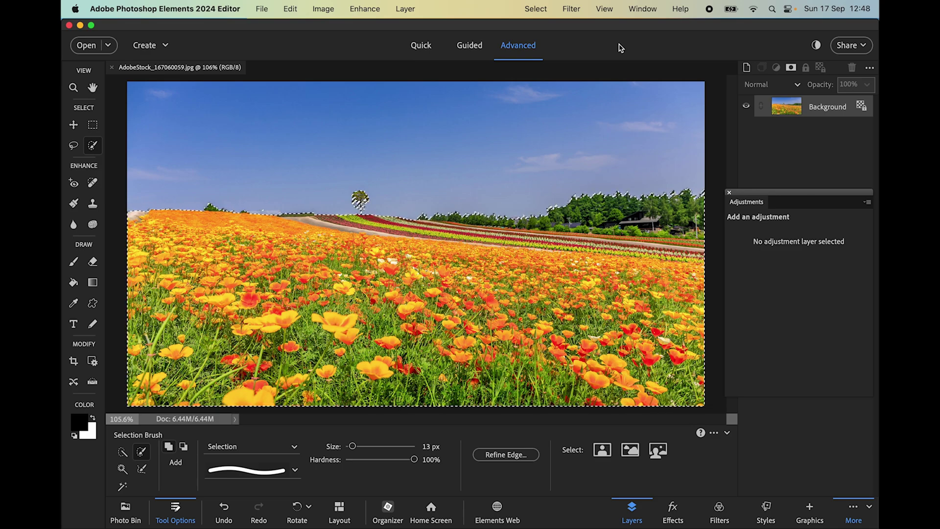
key(super+j)
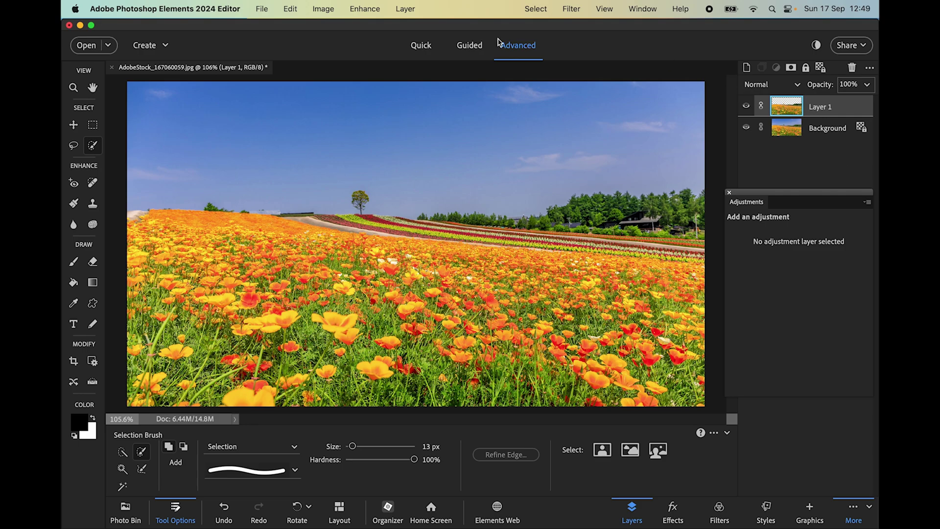
Step: Open AdobeStock_198540253.jpeg from the One-Click Selection folder and select the entire sky image
click(262, 9)
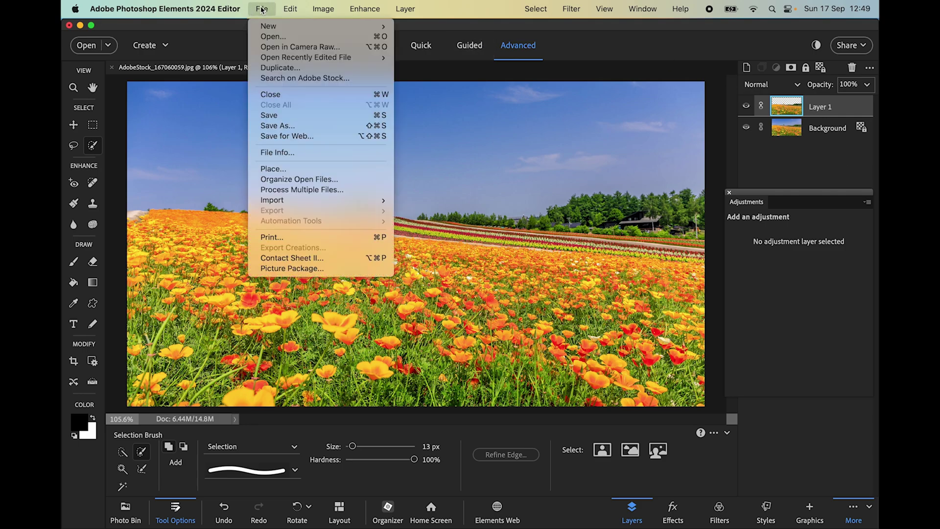
click(274, 36)
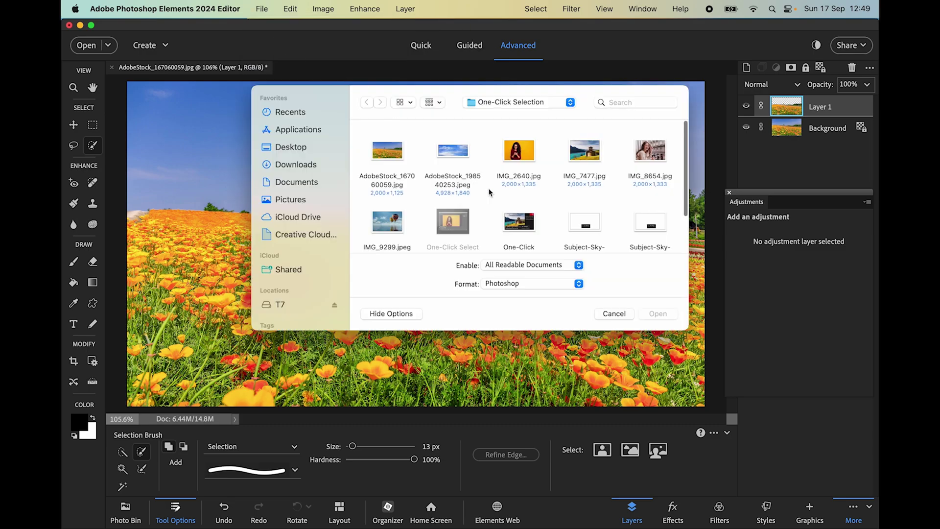
click(457, 152)
click(654, 312)
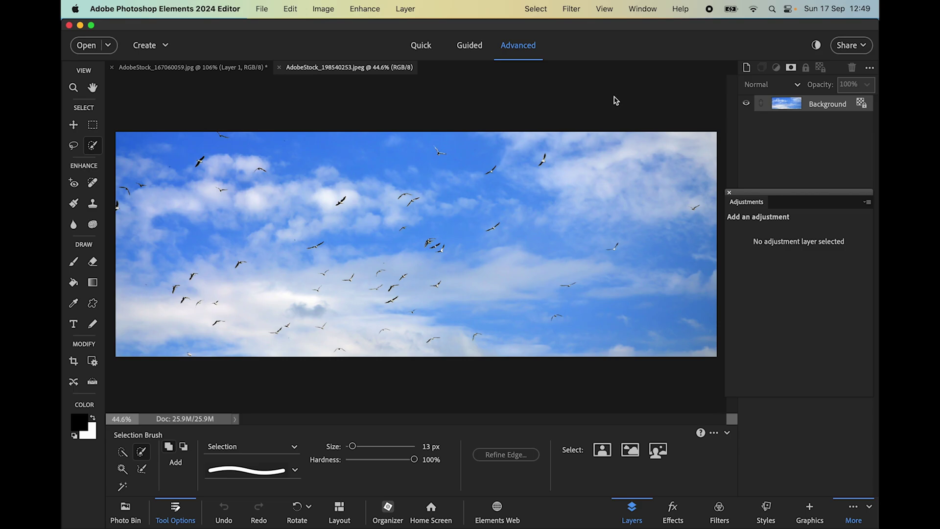
key(super+a)
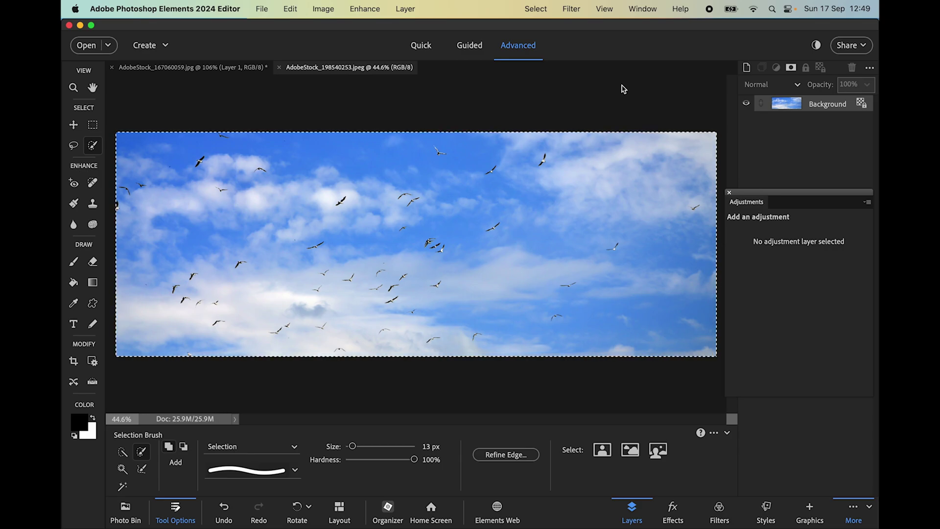
Step: Copy the selected sky into the flower field photo as a new layer and place it beneath the foreground layer
key(super+c)
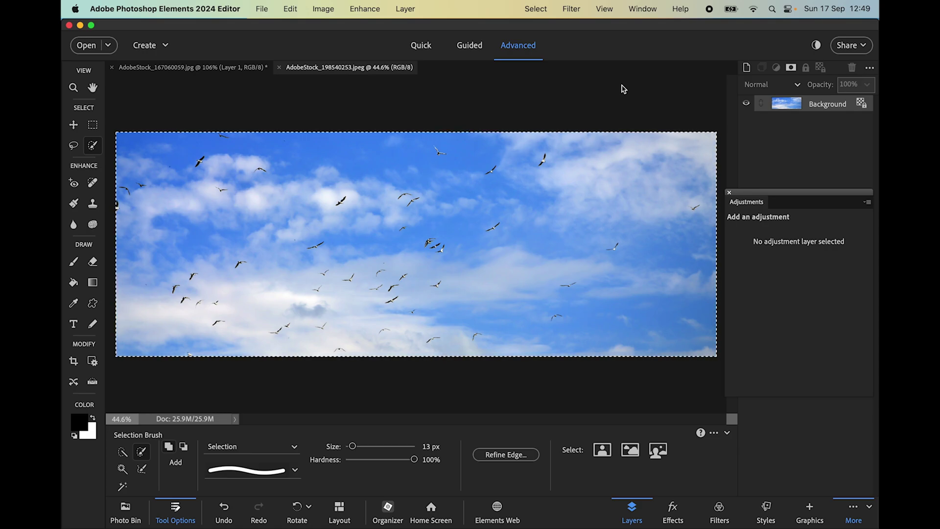
click(233, 72)
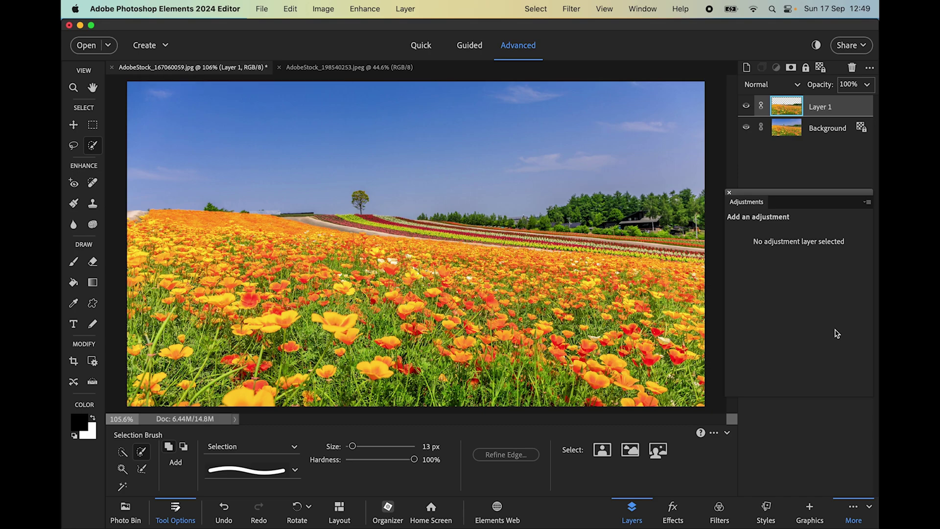
key(super+v)
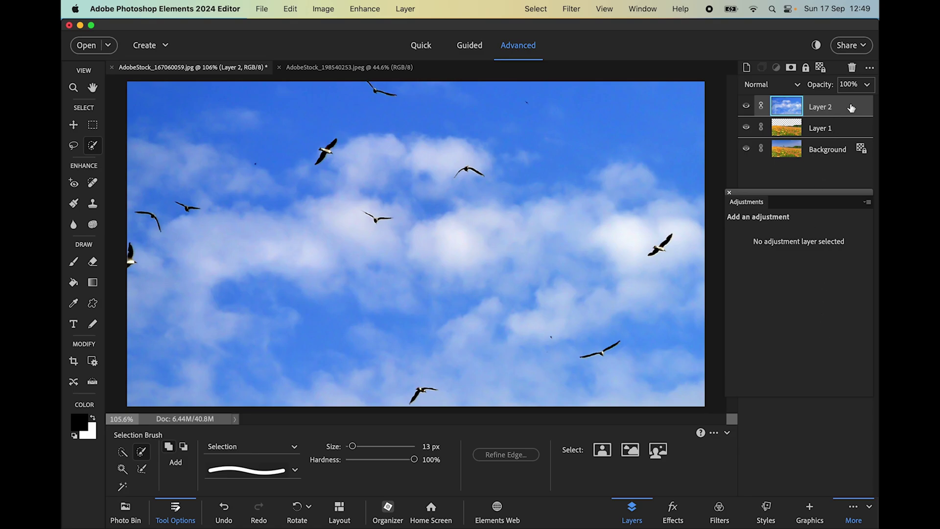
drag(851, 108, 857, 139)
drag(852, 103, 860, 139)
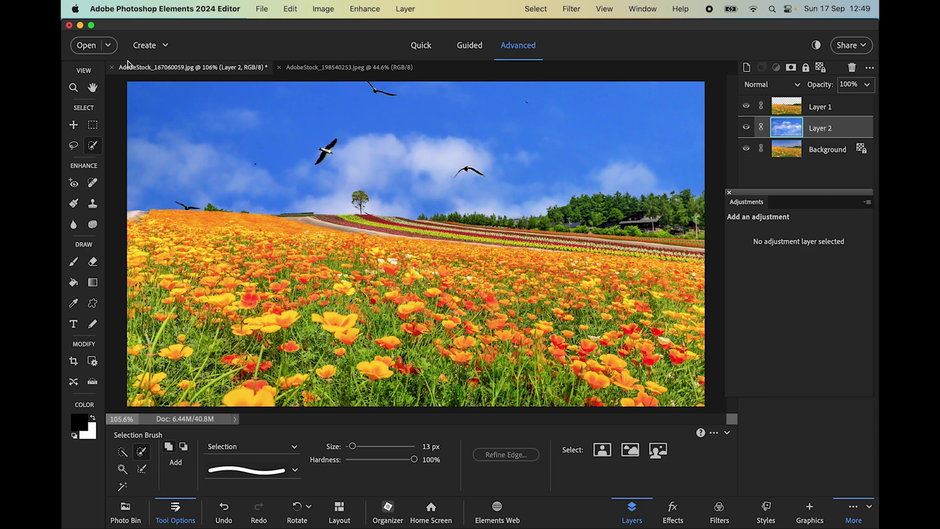
Step: Scale the pasted sky layer to about 103.9% and shift it upward behind the flower field
click(74, 127)
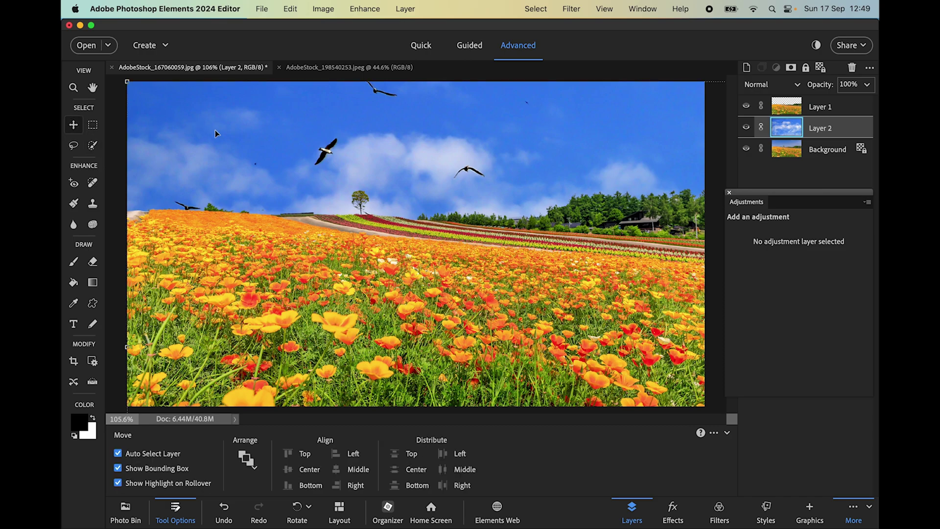
drag(128, 82, 71, 83)
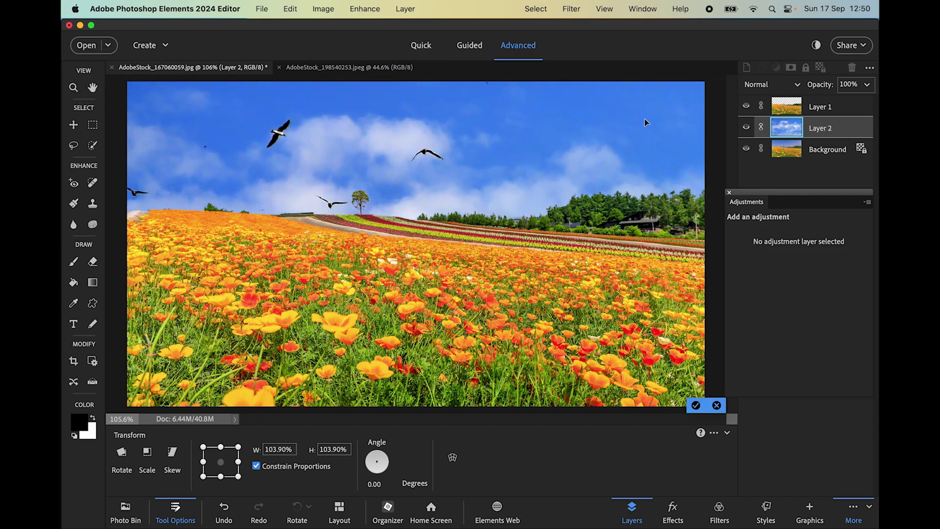
drag(660, 127, 642, 89)
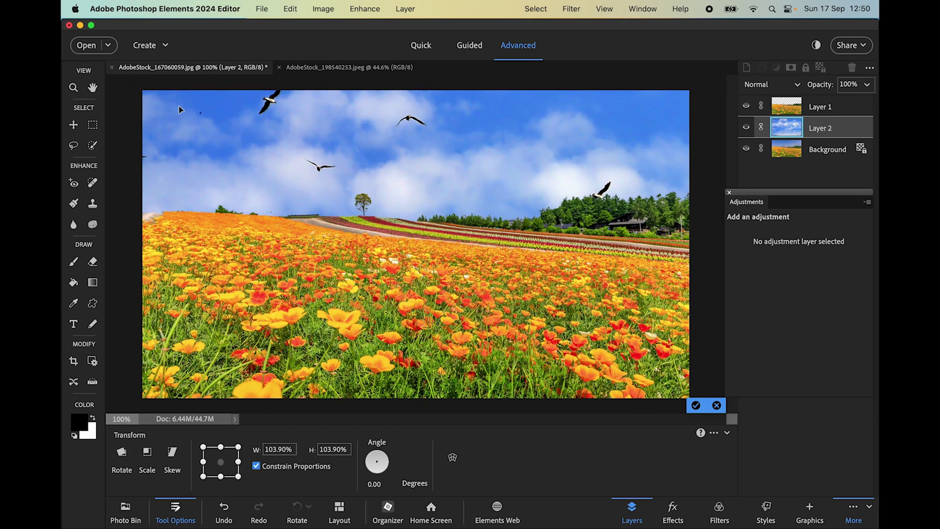
Step: Reduce the sky layer to about 95.3%, rotate it about 5 degrees, and reposition it behind the field
key(super+minus)
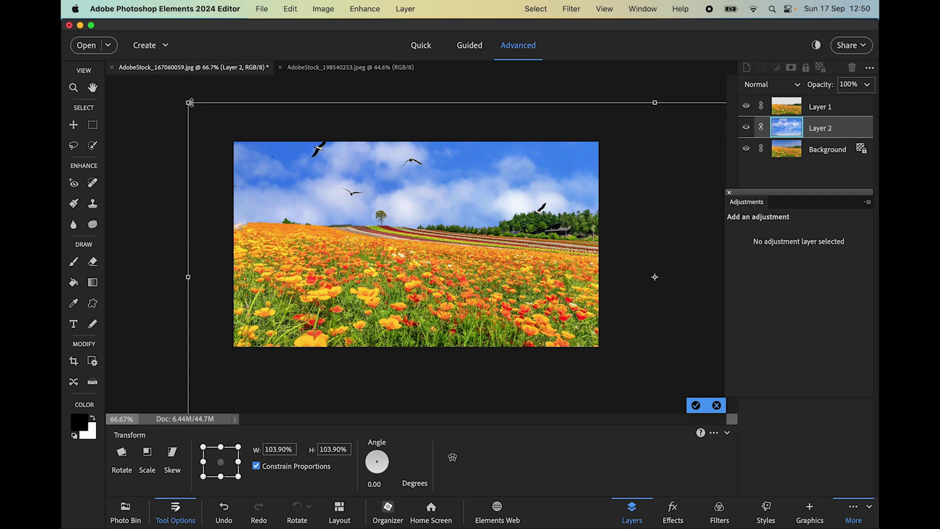
drag(190, 104, 266, 131)
drag(666, 238, 535, 235)
drag(109, 127, 157, 93)
drag(661, 199, 547, 228)
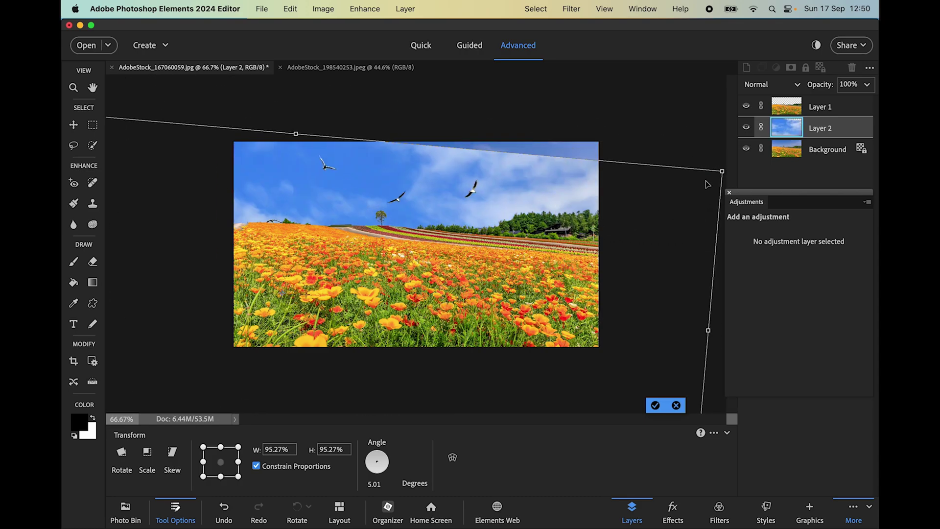
Step: Resize the sky layer to about 87.3% width and 72.4% height, cover the whole sky area with it, and apply the transform
drag(723, 167, 636, 248)
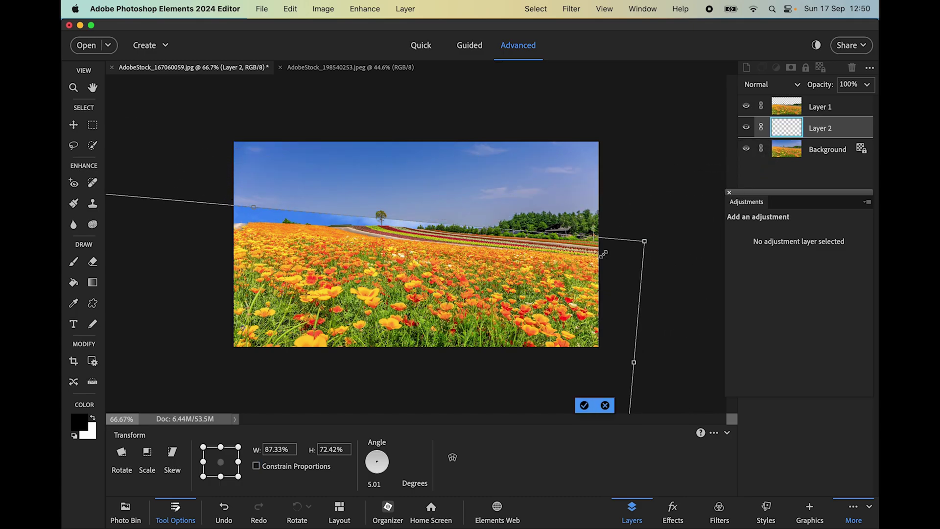
drag(511, 301, 652, 166)
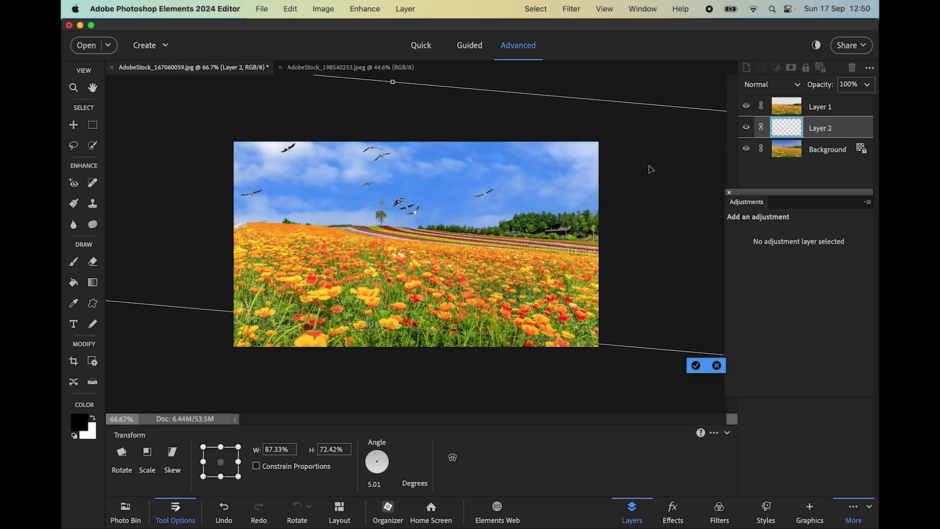
click(696, 366)
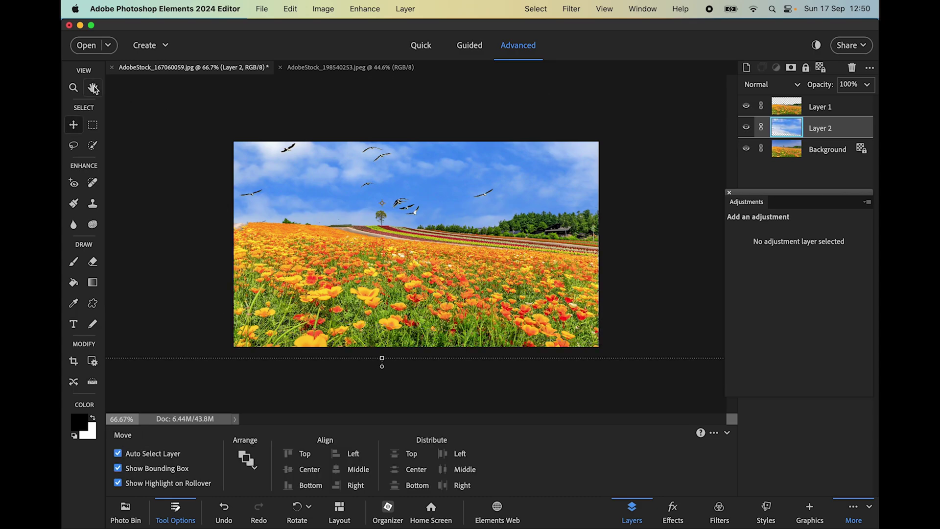
click(93, 88)
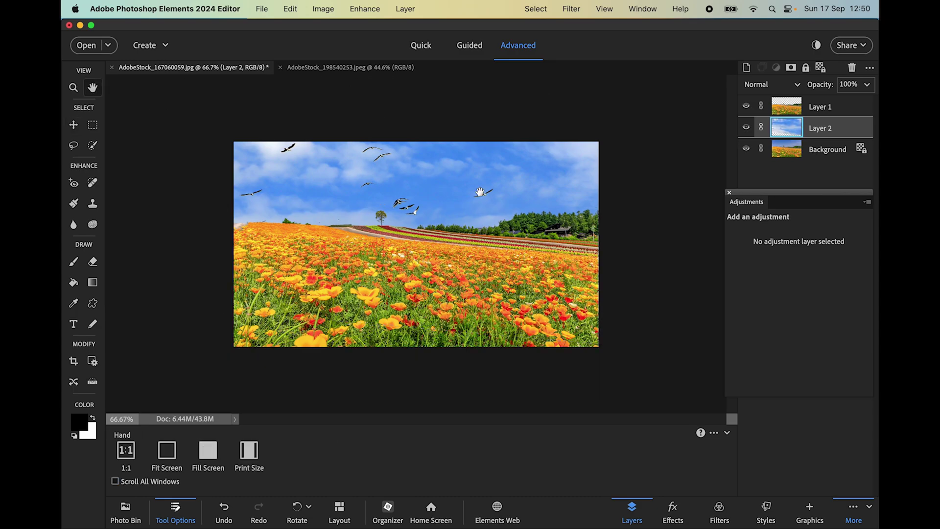
scroll(480, 191, up, 2)
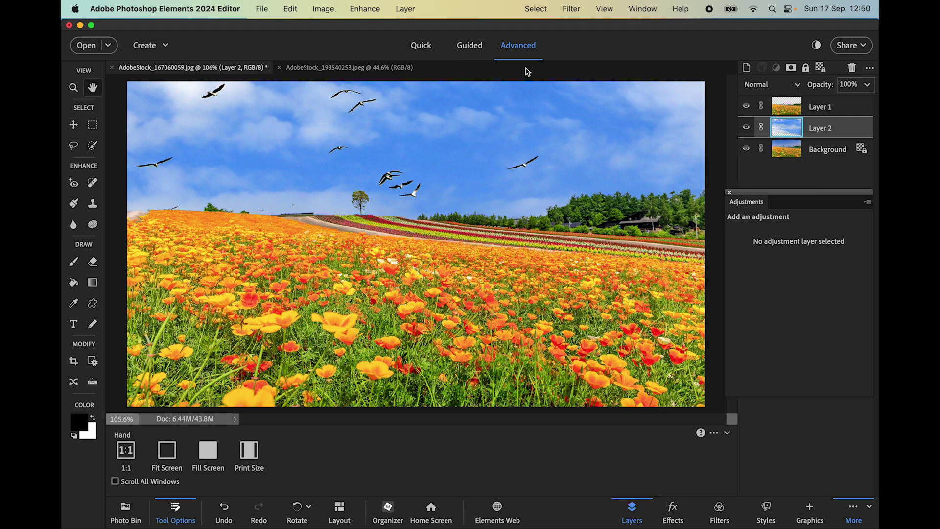
Step: Open the flower field photo in the Perfect Landscape guided edit from the Special Edits category
click(474, 49)
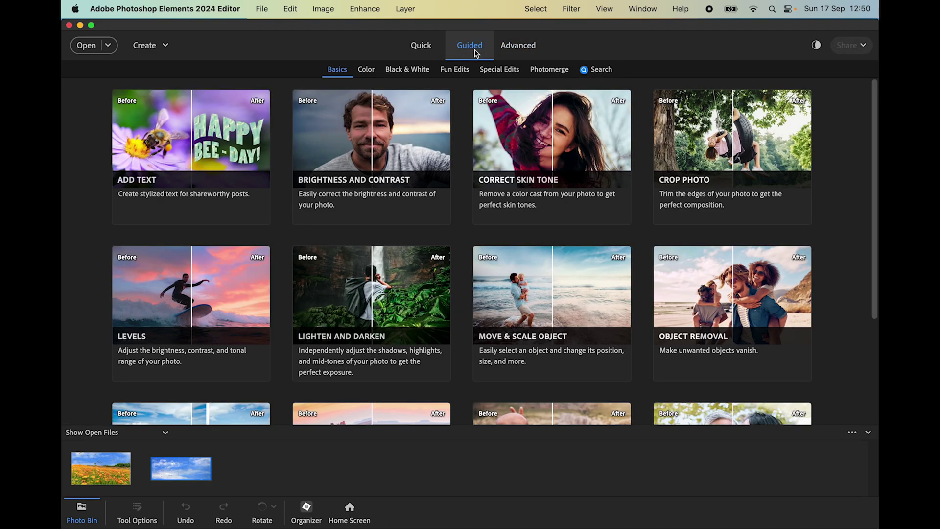
click(493, 71)
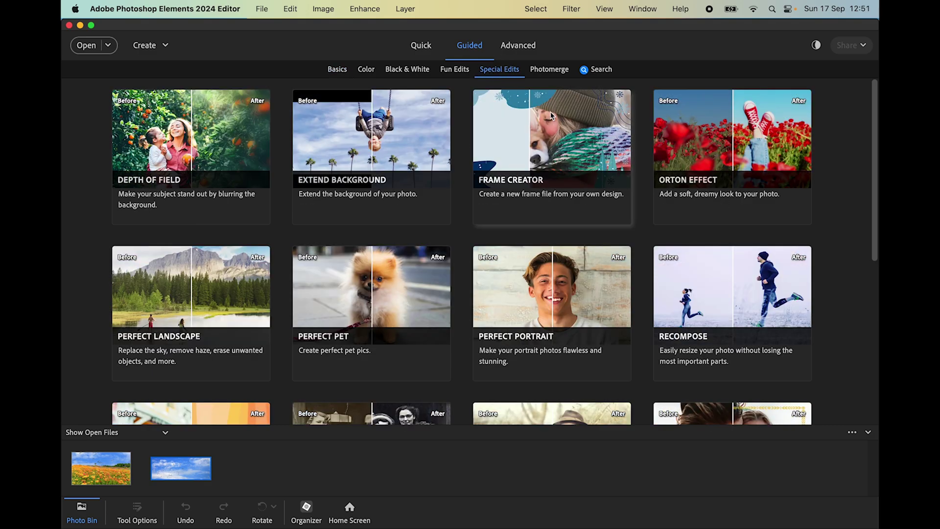
scroll(567, 224, down, 2)
scroll(566, 224, down, 3)
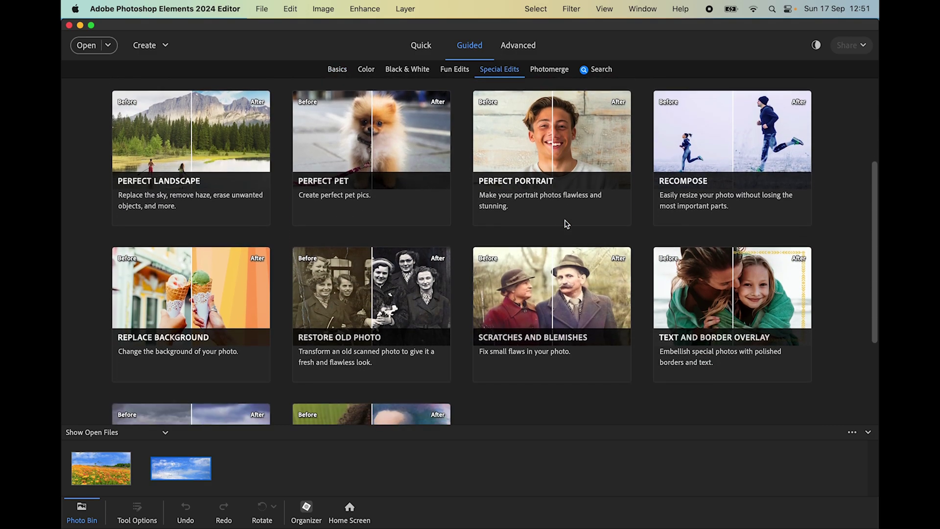
click(198, 125)
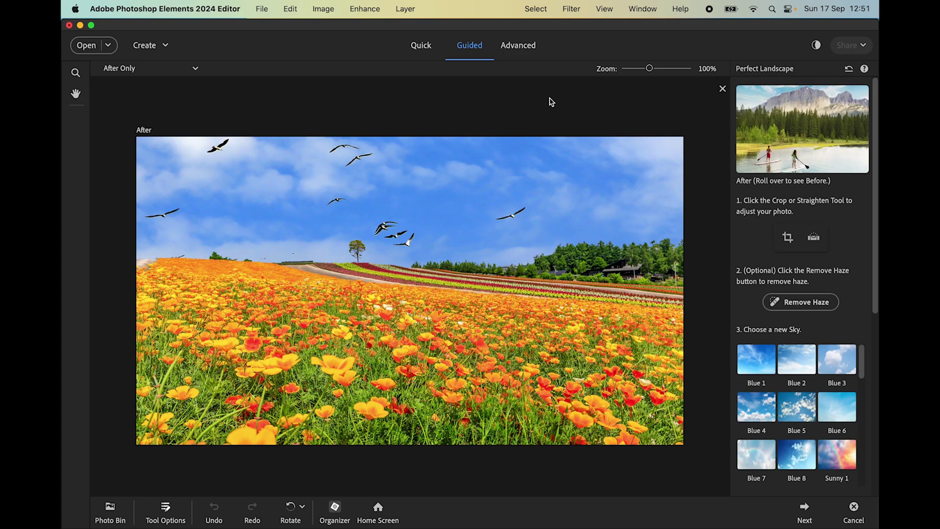
Step: Look through the preset replacement skies, from the Blue to the Sunset variants
drag(874, 214, 874, 269)
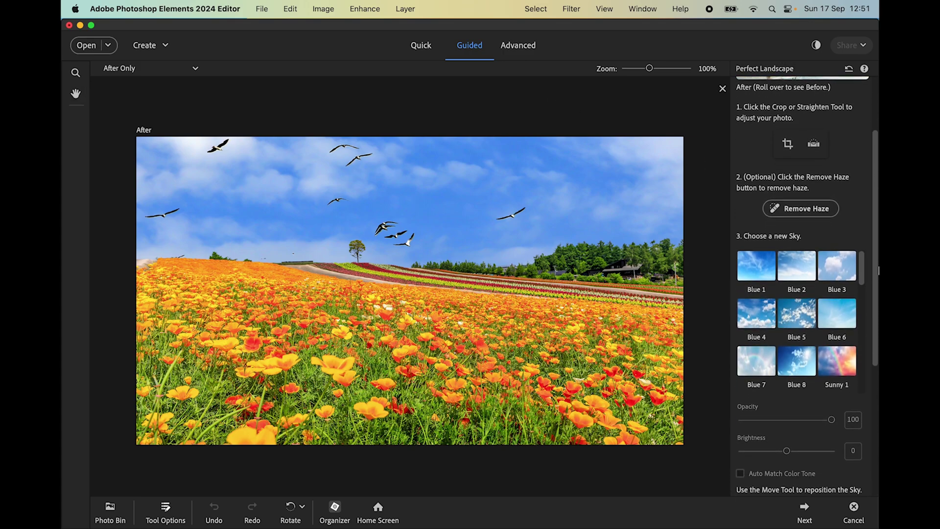
scroll(865, 264, down, 2)
scroll(870, 272, down, 3)
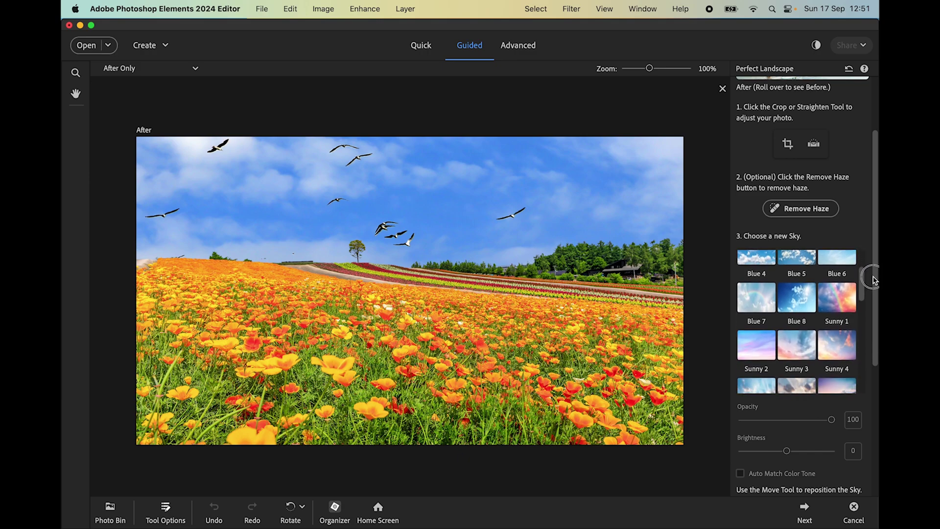
scroll(876, 294, down, 4)
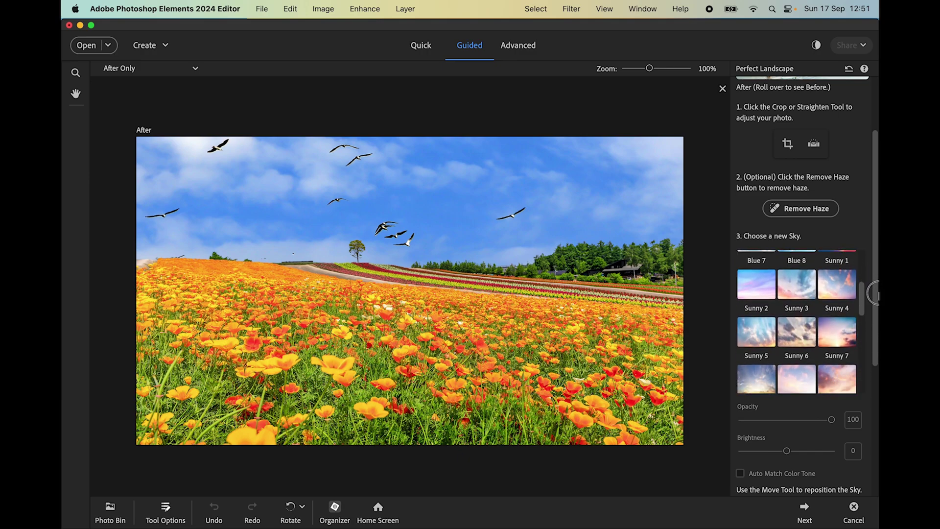
scroll(875, 311, down, 3)
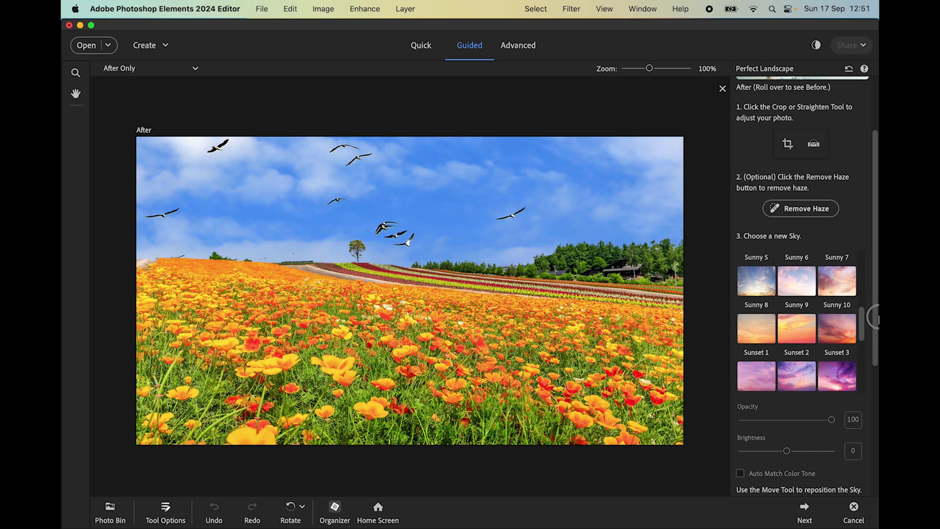